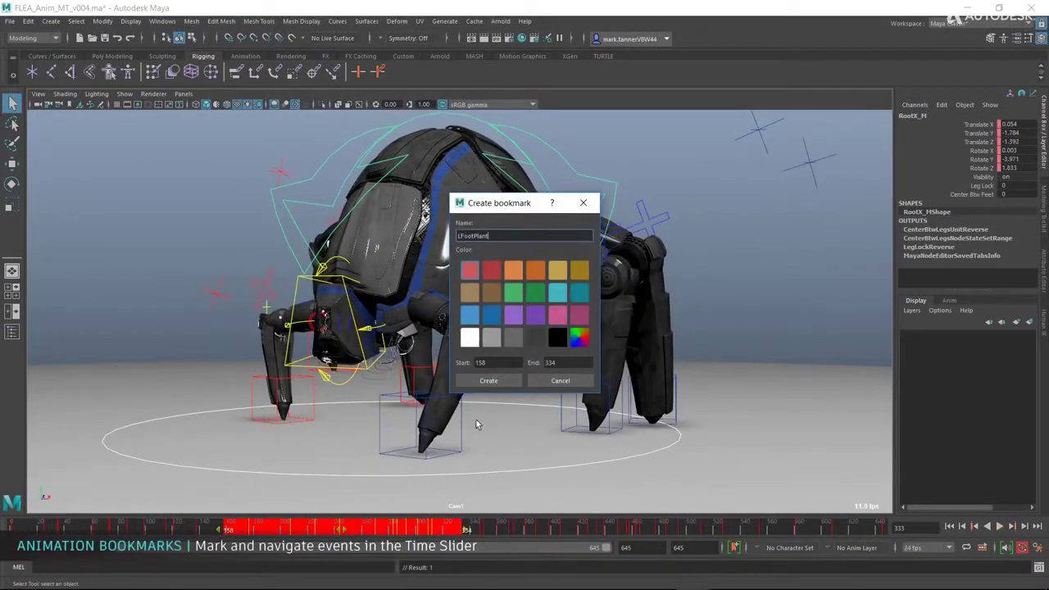
Step: Create the LFootPlant bookmark, heighten the time slider, and bookmark frames 363–477
left_click(489, 380)
left_click_drag(475, 515, 475, 471)
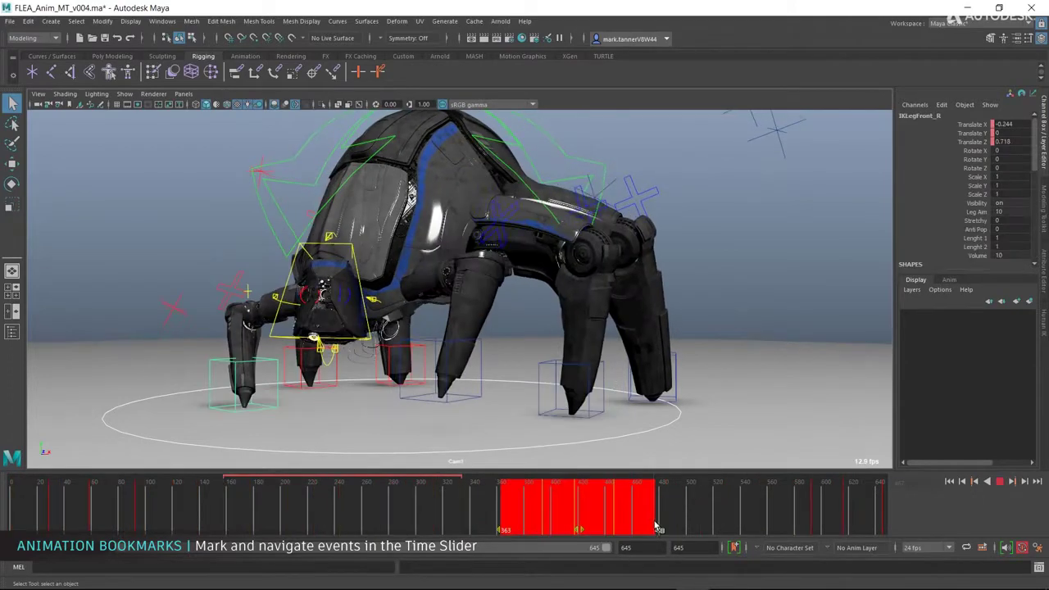
left_click(502, 381)
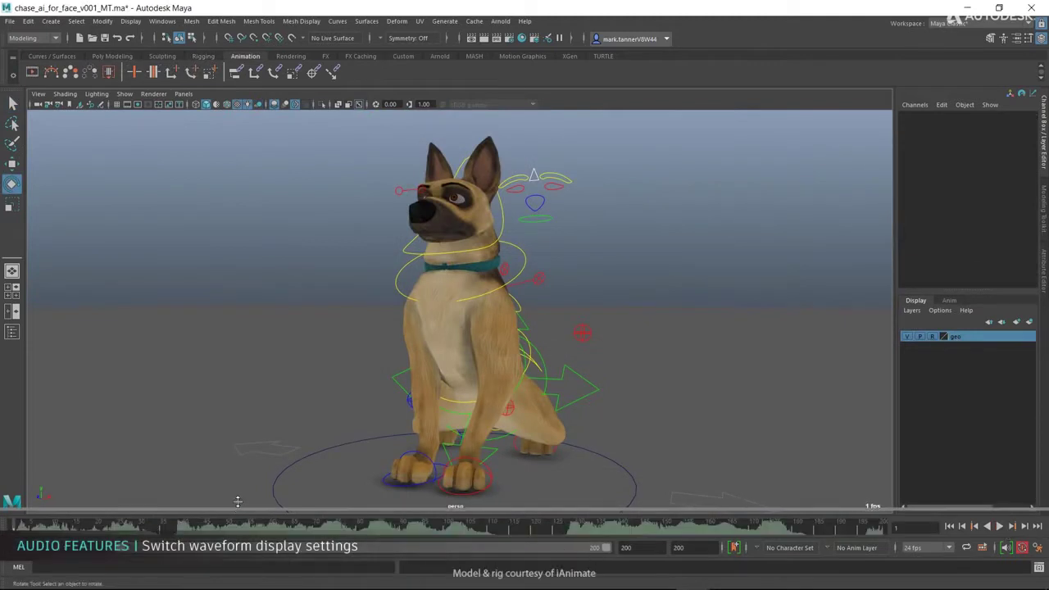
Step: Enlarge the time slider and set the sound waveform display to Top, then Centered
left_click_drag(238, 502, 237, 450)
right_click(1008, 554)
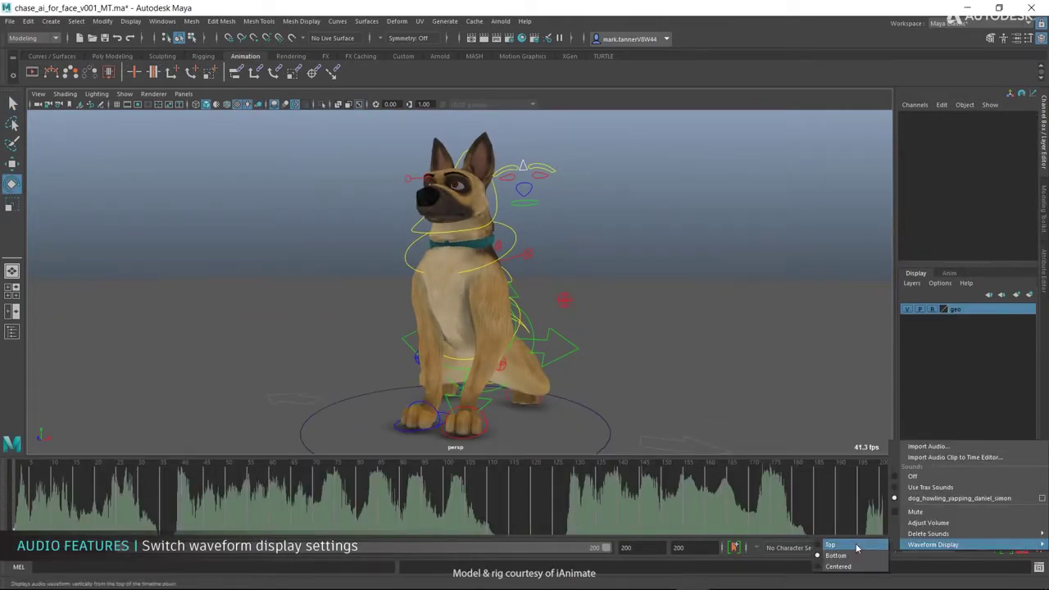
left_click(856, 547)
left_click(856, 565)
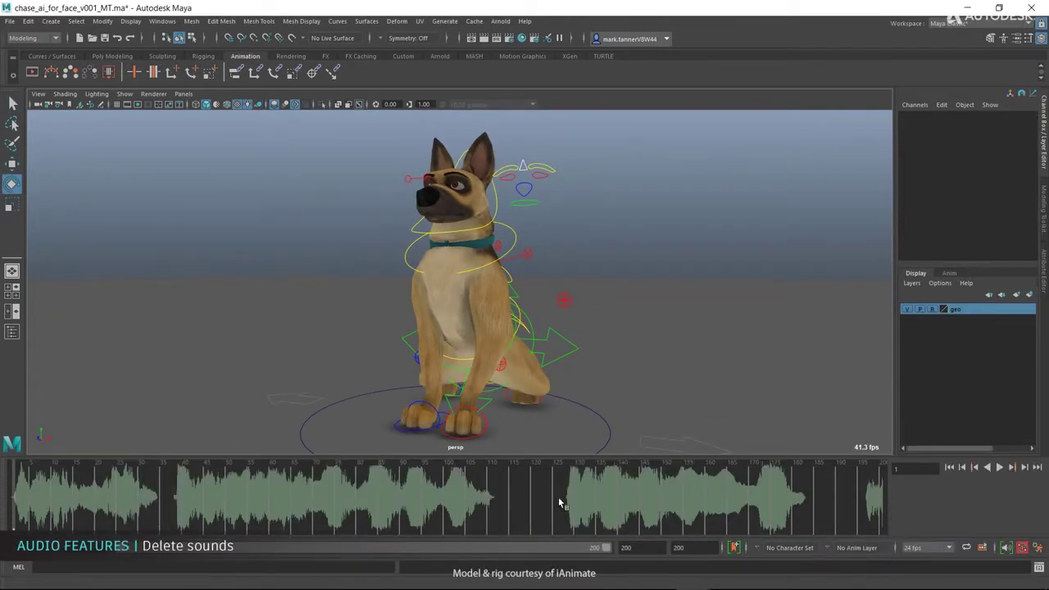
Step: Remove the sound from the timeline, widen the Outliner to show its name, and open animation Preferences
right_click(1007, 548)
left_click(831, 535)
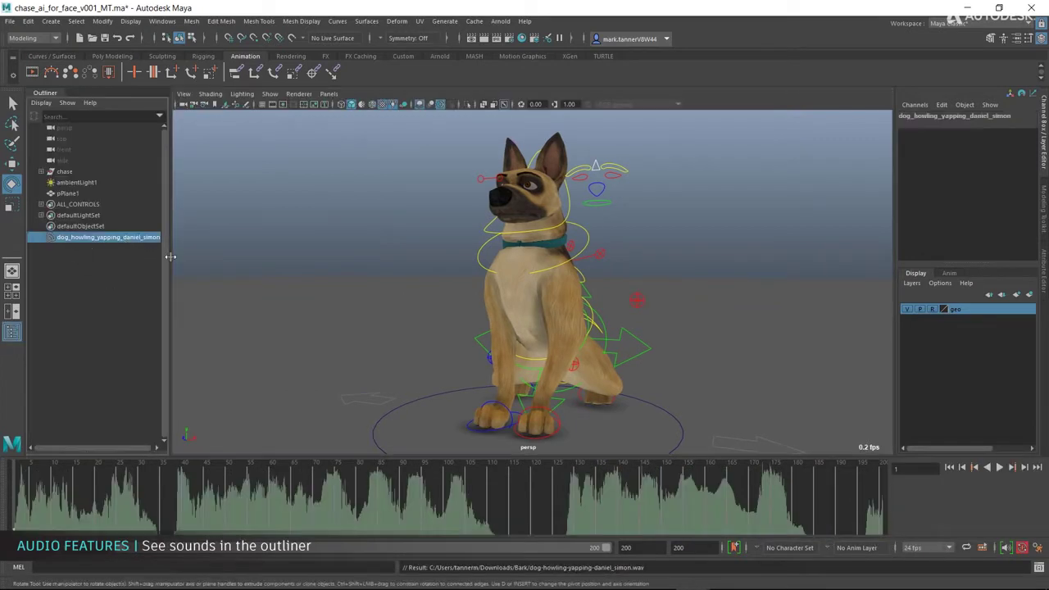
left_click_drag(170, 257, 239, 268)
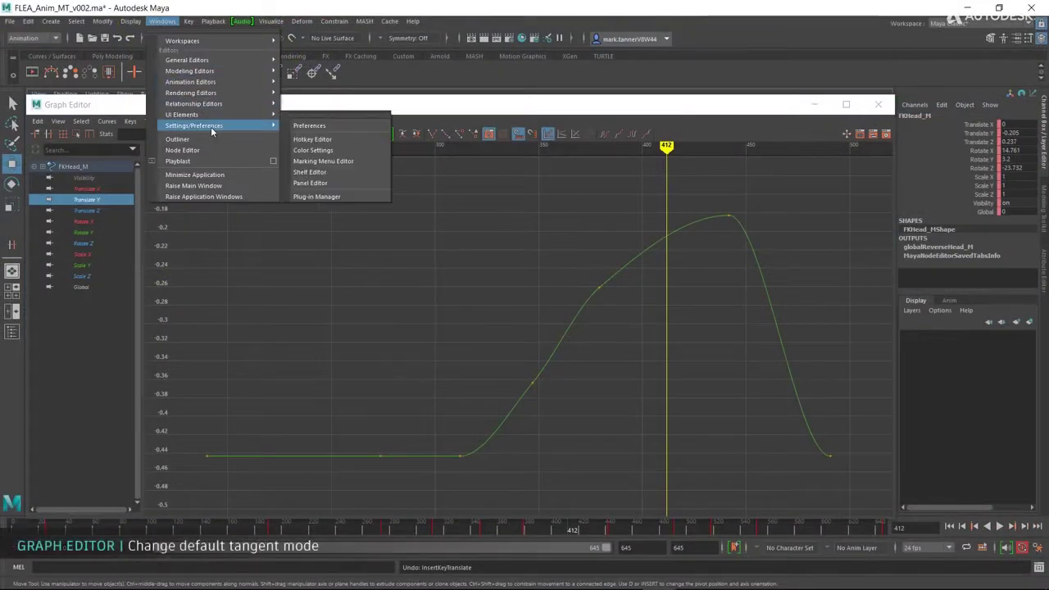
left_click(309, 126)
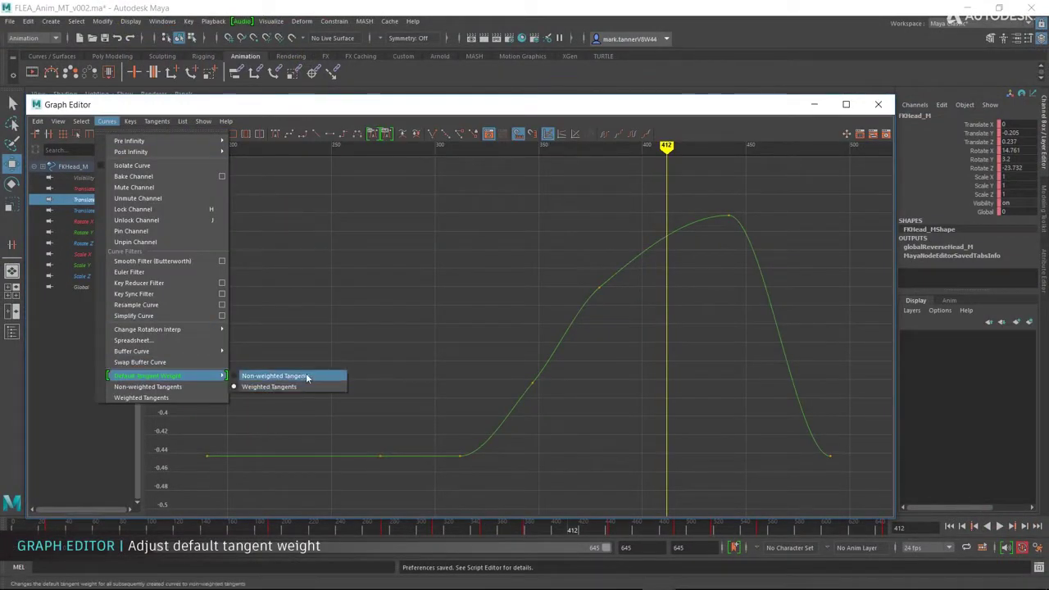
Step: Make default tangents Non-weighted and switch the Graph Editor theme to Classic via a torn-off Theme menu
left_click(303, 377)
left_click(156, 120)
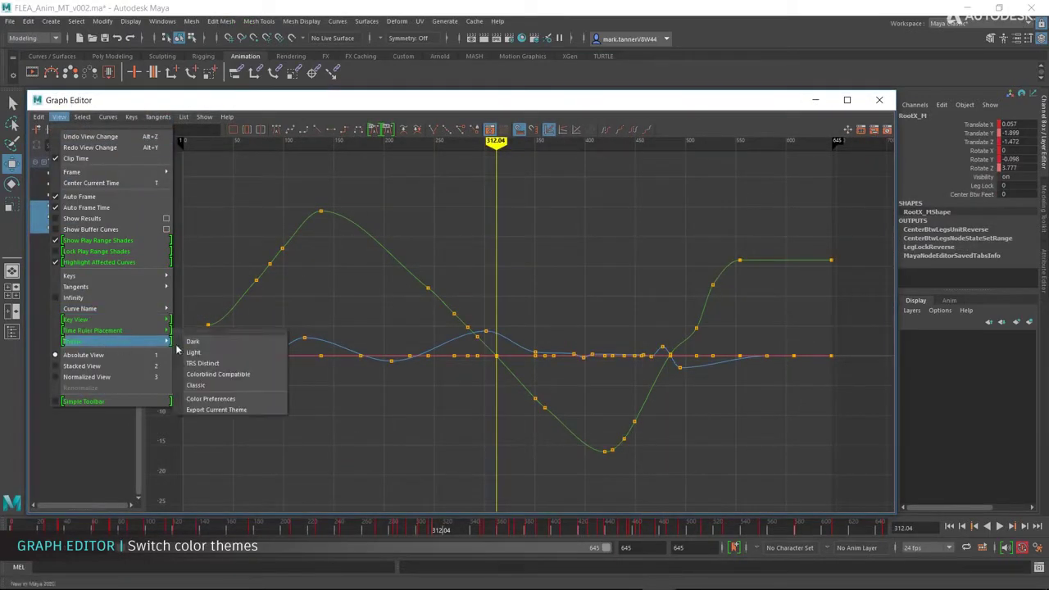
left_click(236, 336)
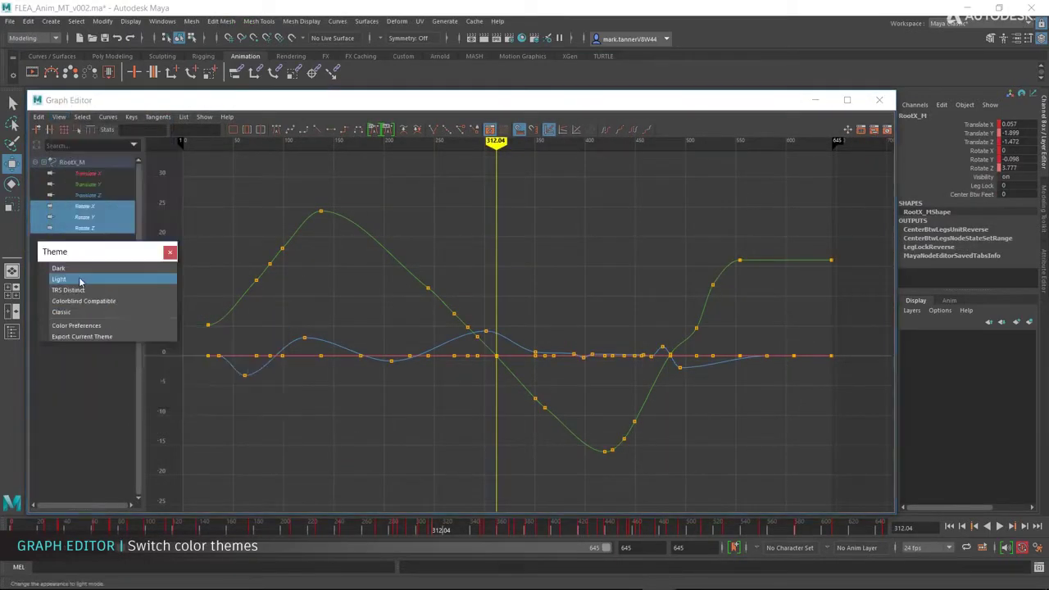
left_click(84, 281)
left_click(69, 290)
left_click(62, 311)
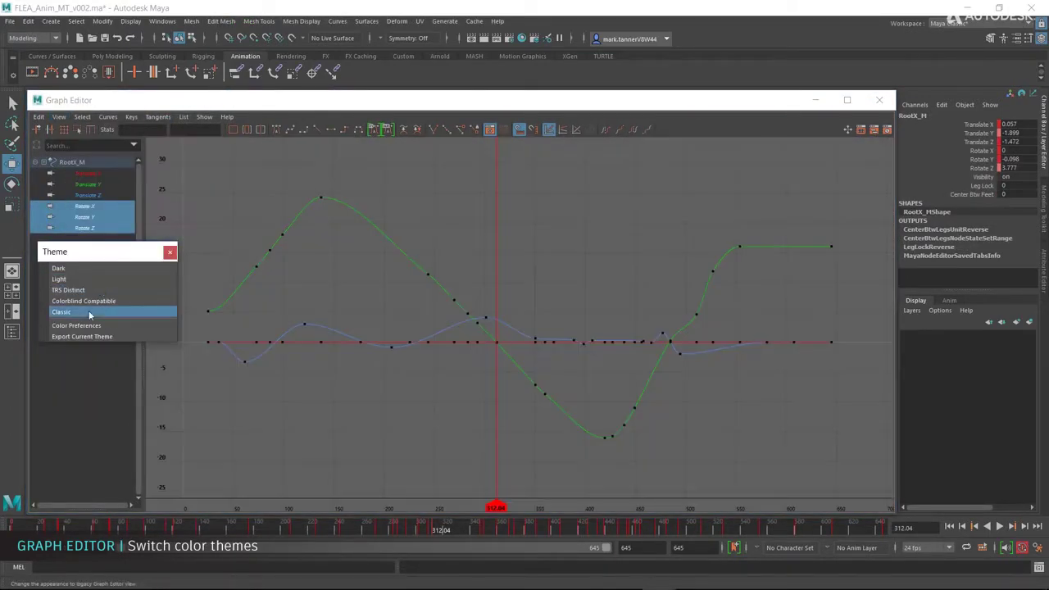
left_click(76, 326)
left_click(693, 502)
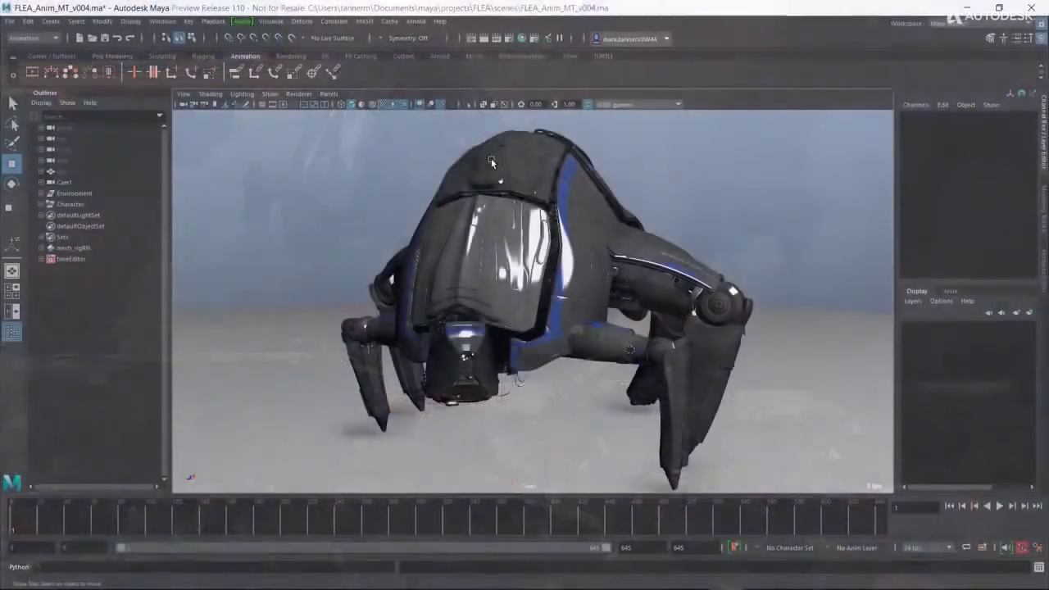
Step: Select and frame the flea's back armor and pick one of its vertices
left_click(490, 161)
key("f")
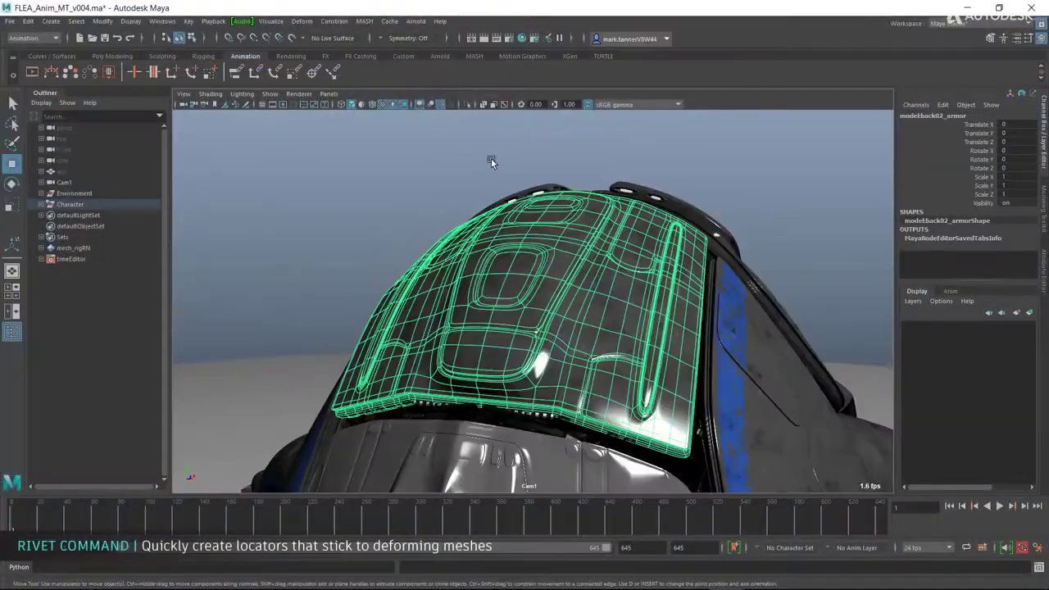
right_click_drag(514, 254, 615, 252)
left_click_drag(597, 318, 563, 307, "alt")
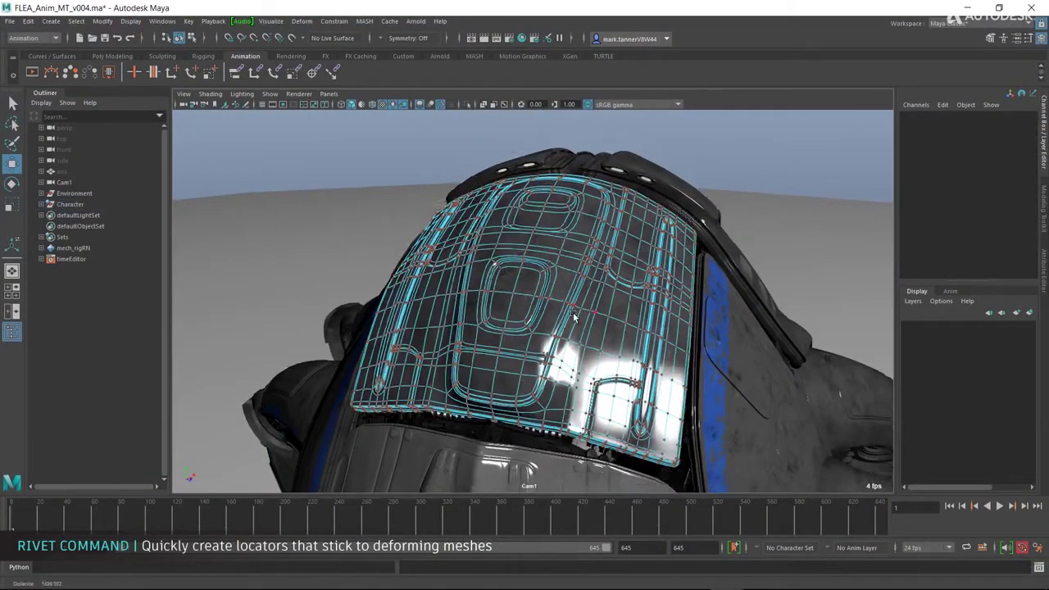
scroll(563, 307, "up", 3)
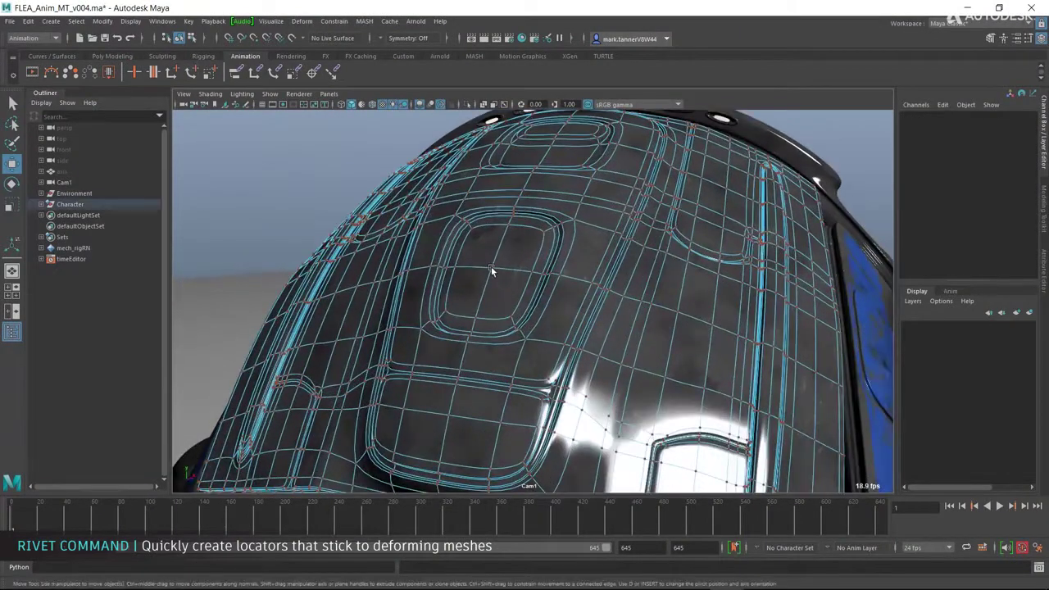
Step: Rivet a locator to that vertex and play back to watch it follow the mesh
left_click(334, 20)
left_click(388, 114)
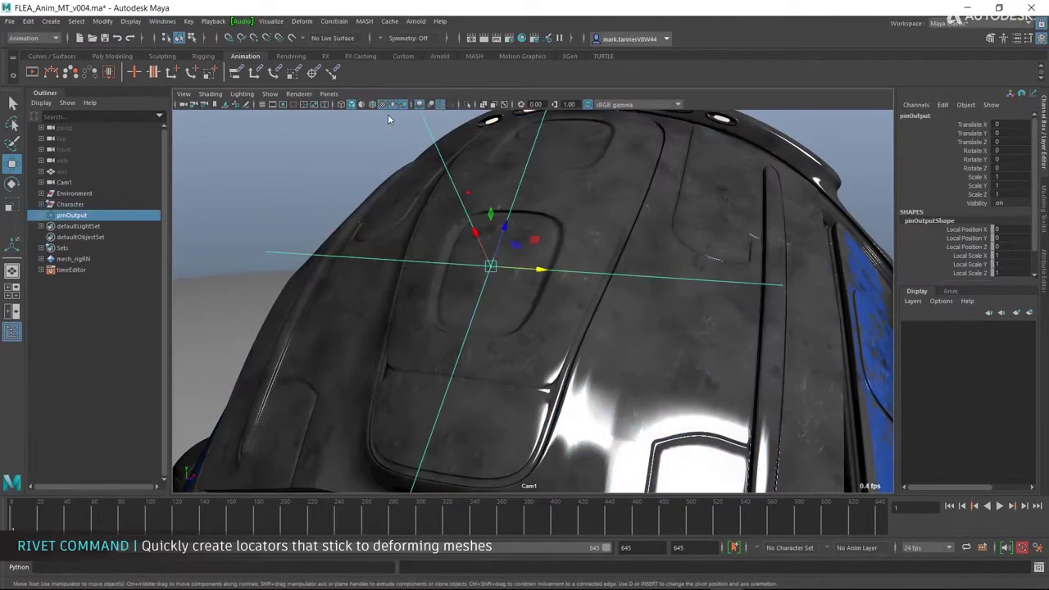
key("alt+v")
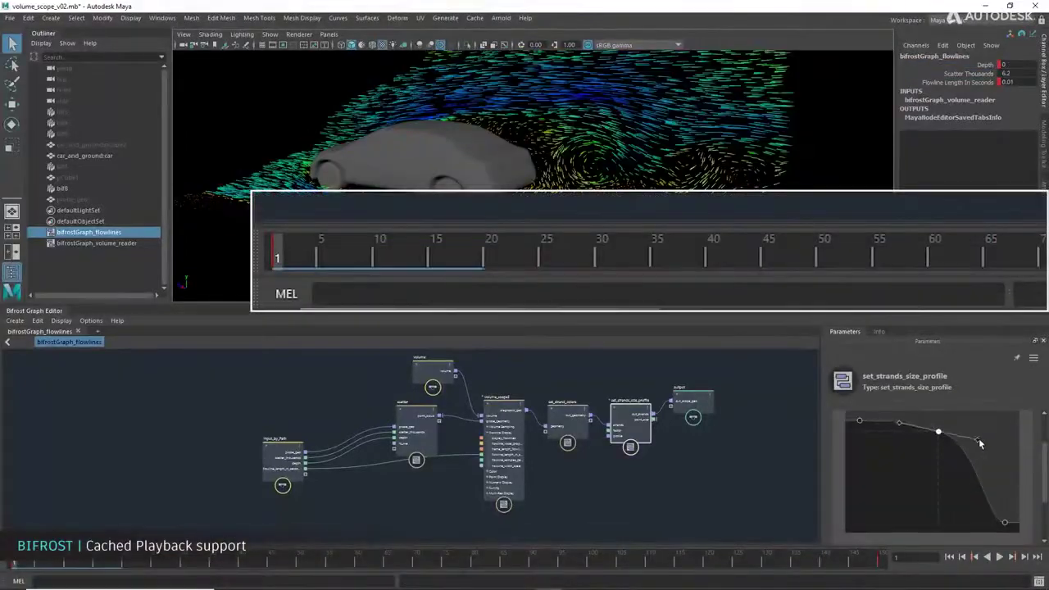
Step: Drag the set_strands_size_profile curve into a bell shape, play the flowlines, and add a collider node
left_click_drag(862, 523, 895, 512)
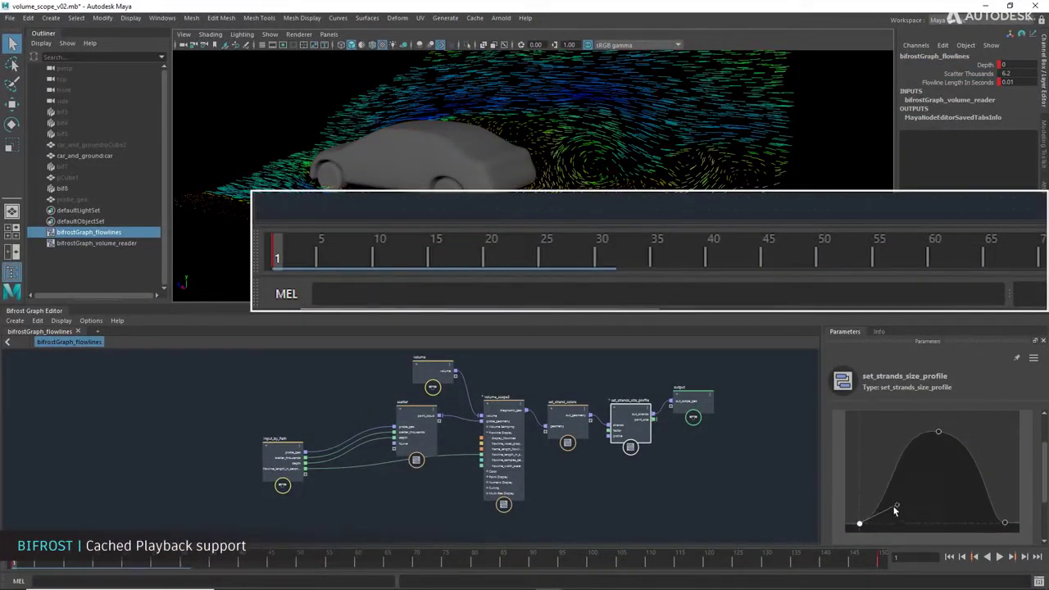
left_click_drag(983, 433, 985, 430)
left_click(1000, 556)
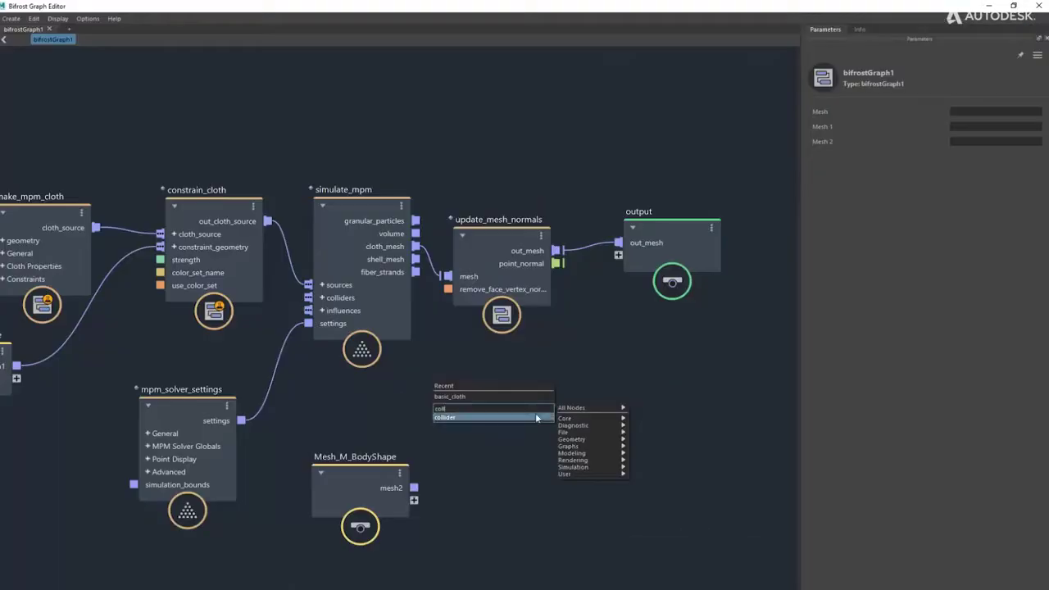
left_click(535, 413)
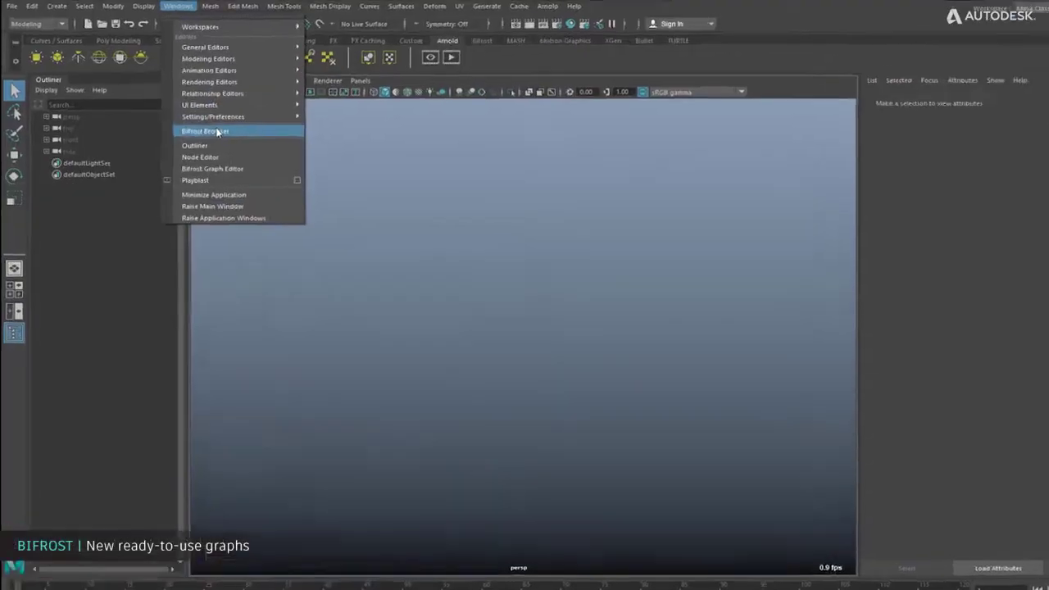
Step: Open the Bifrost Browser and view the Smoke and Particles graph presets
left_click(283, 173)
left_click(165, 134)
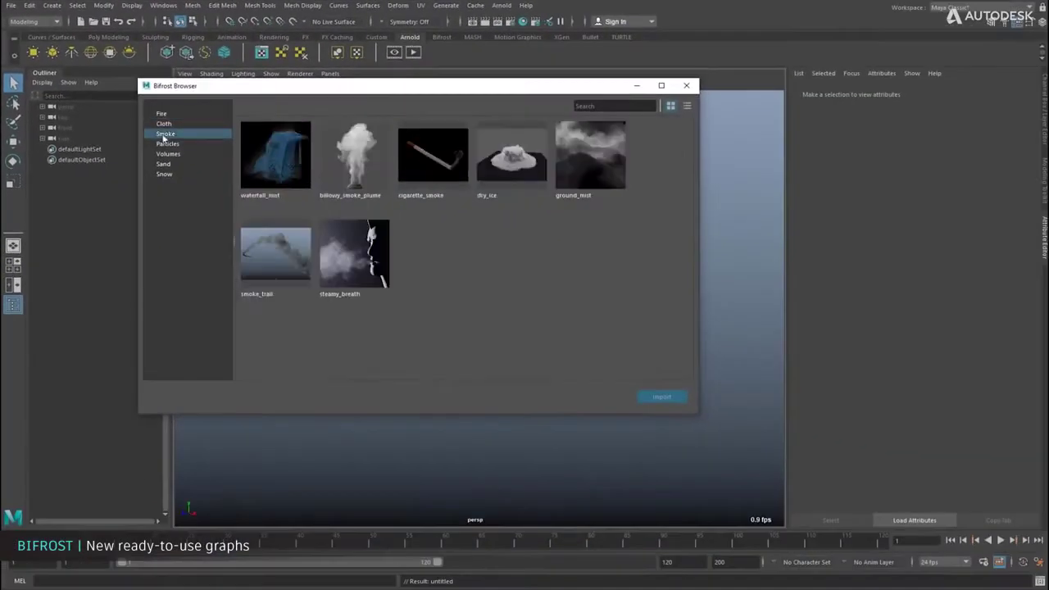
left_click(168, 144)
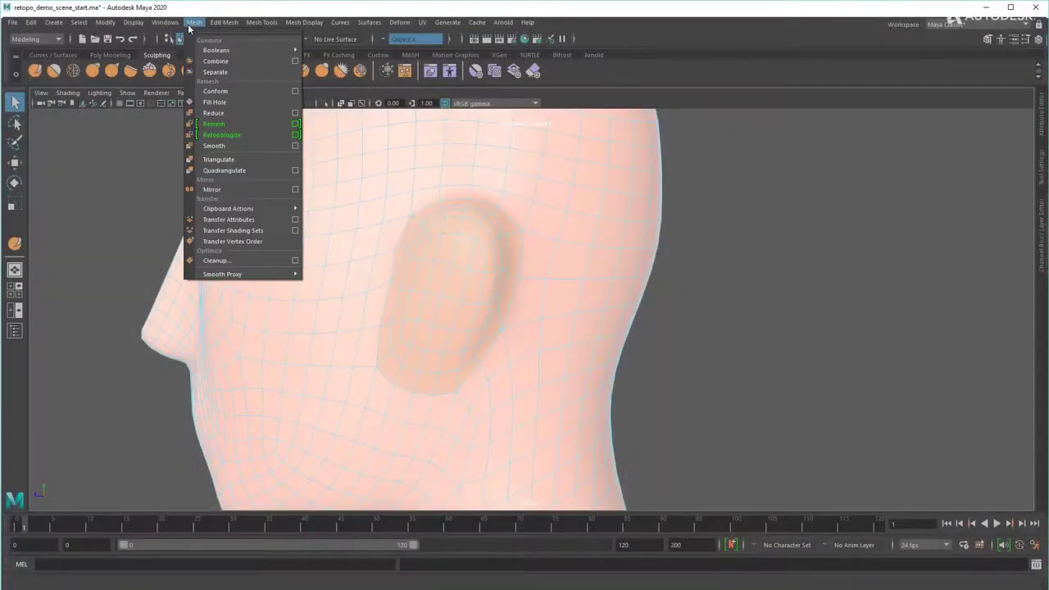
Step: Remesh the head with Max Edge Length 1.925 and Collapse Threshold 48.830, then orbit to its side
left_click(264, 125)
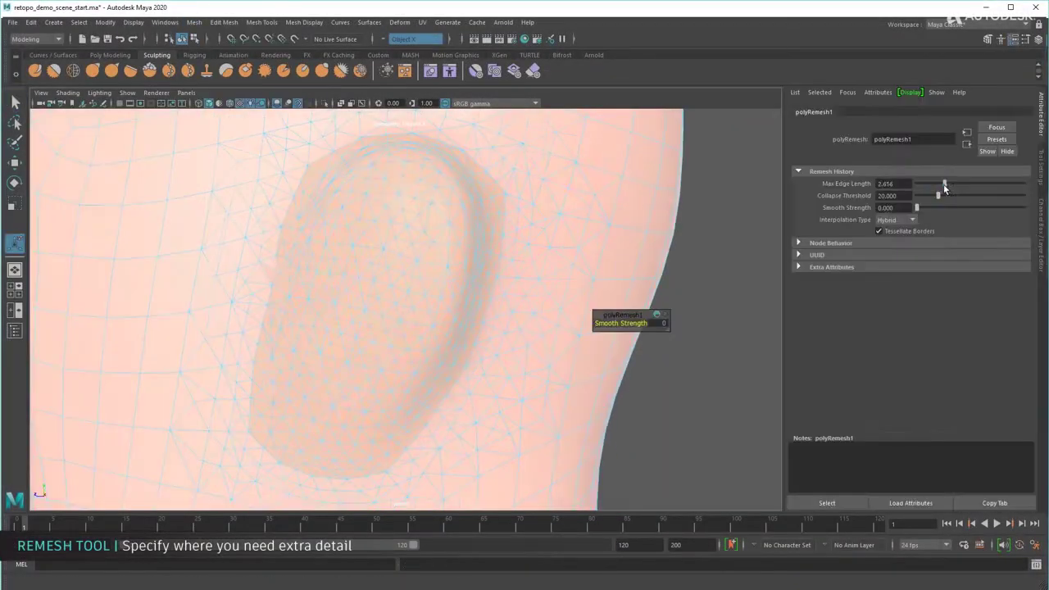
left_click_drag(939, 184, 965, 196)
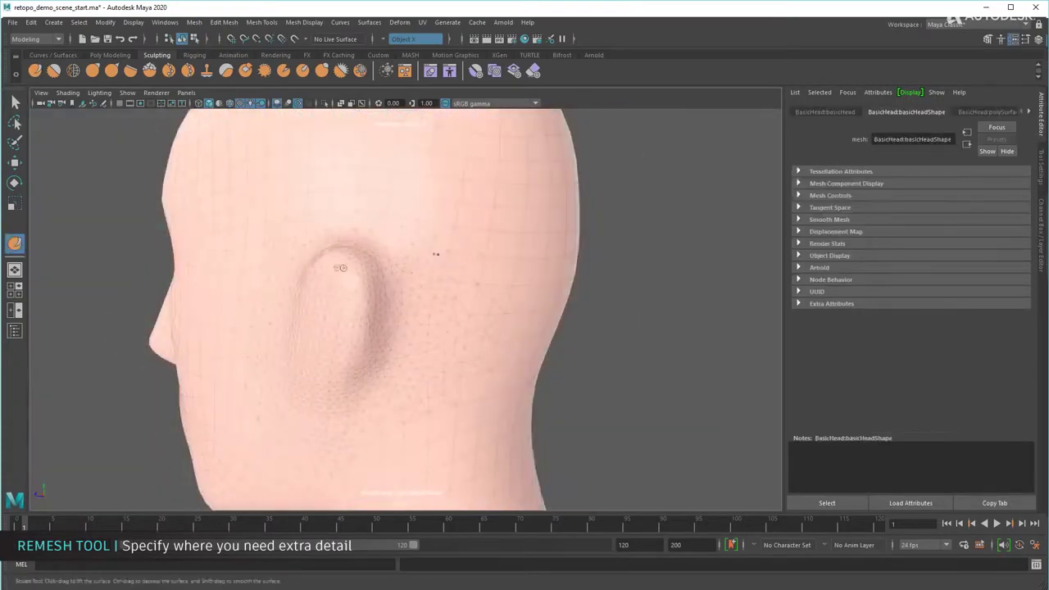
left_click_drag(374, 318, 374, 335, "alt")
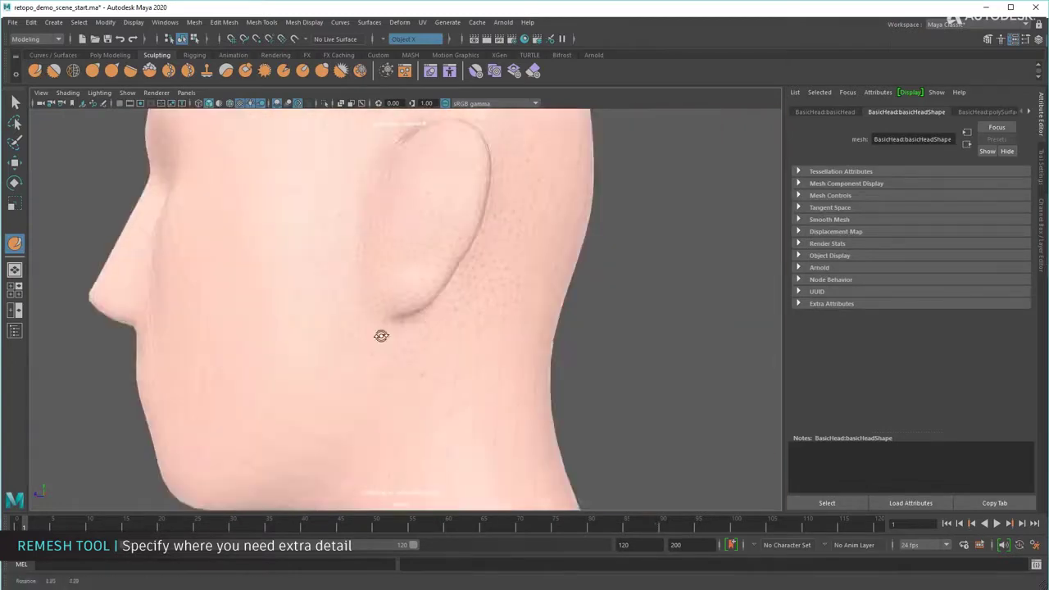
scroll(375, 335, "up", 5)
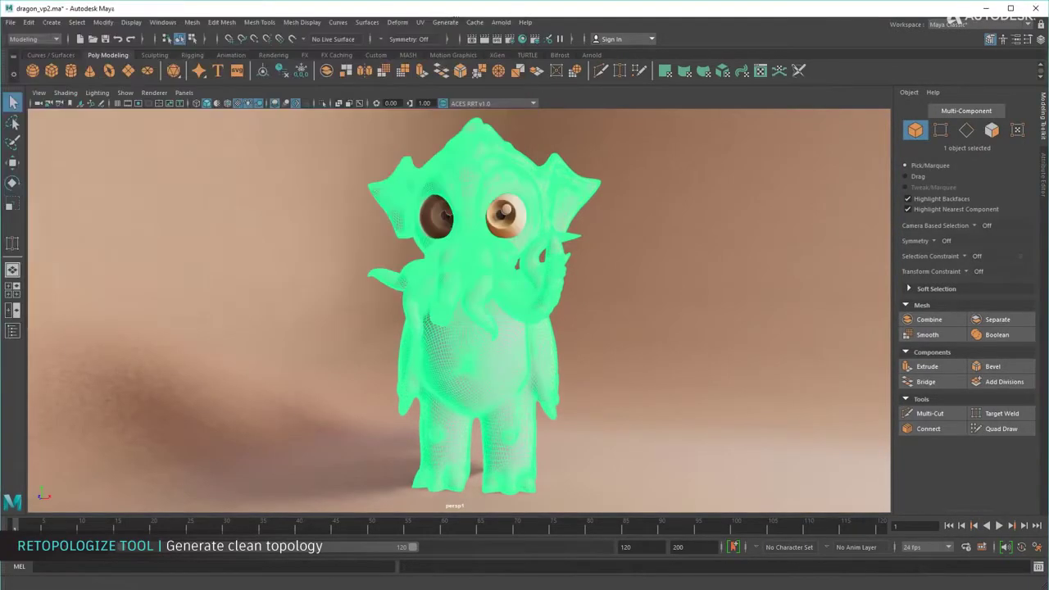
Step: Zoom and orbit closer to inspect the retopologized tentacles' quad topology
scroll(475, 311, "up", 5)
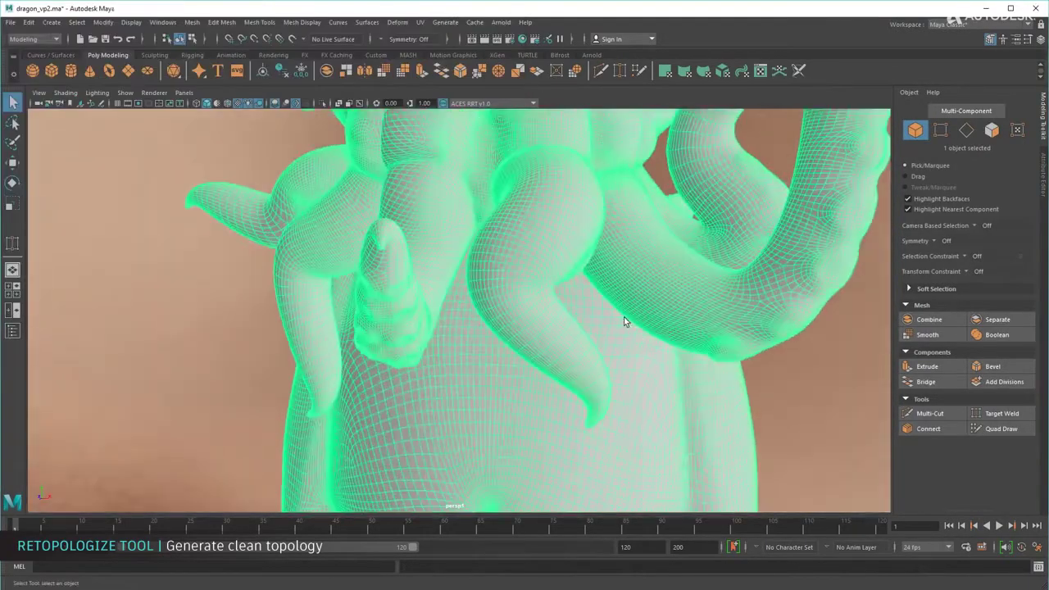
mouse_move(623, 317)
left_mouse_down("alt")
mouse_move(484, 381)
mouse_move(552, 380)
mouse_move(375, 380)
mouse_move(579, 391)
mouse_move(491, 382)
left_mouse_up("alt")
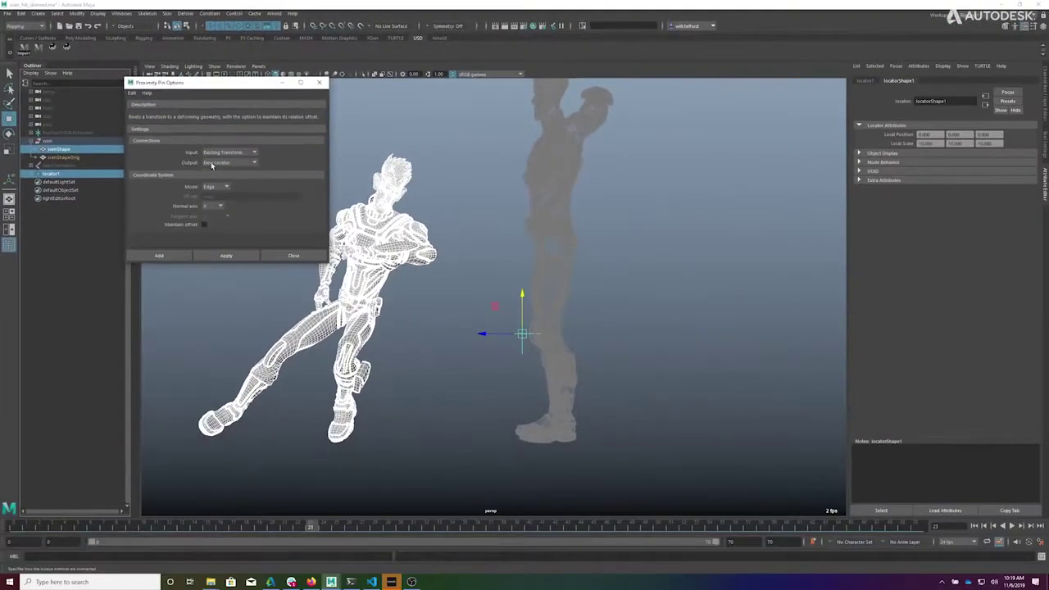
Step: Apply the proximity pin to the locator, play the dance, then add a Proximity Wrap to the head
left_click(227, 255)
left_click(293, 255)
key("alt+v")
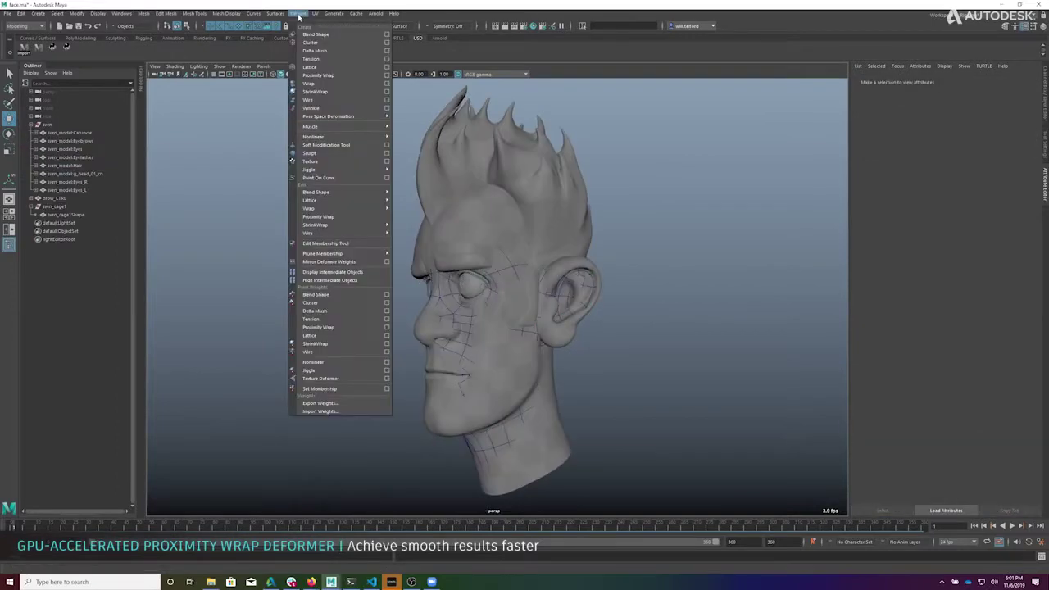
left_click(344, 77)
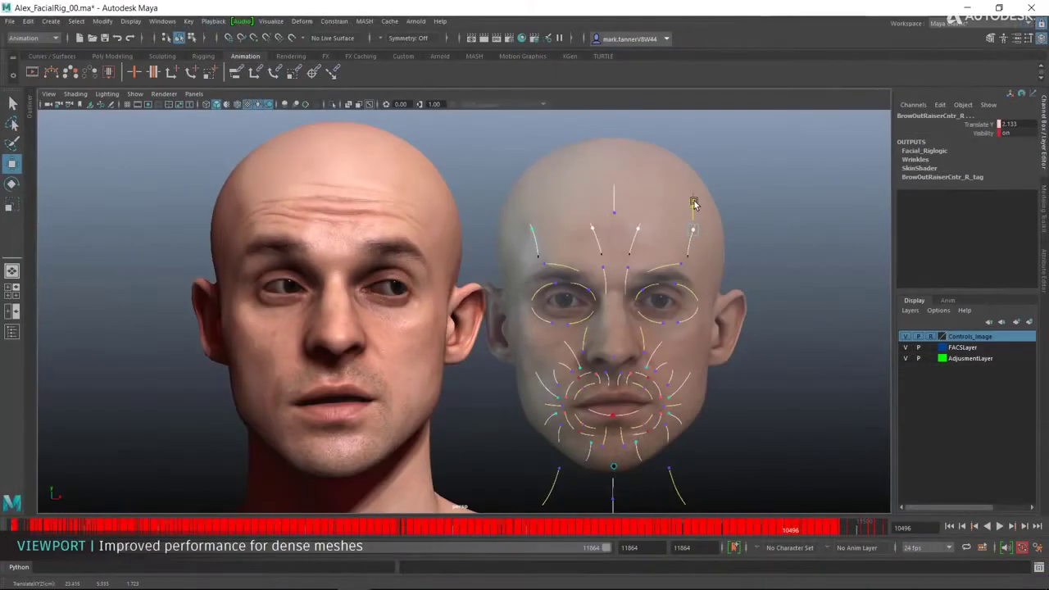
Step: Raise the BrowOutRaiser right control and drag BrowSqueezerCntr_R inward to Translate Y 0.471
left_click_drag(692, 209, 694, 205)
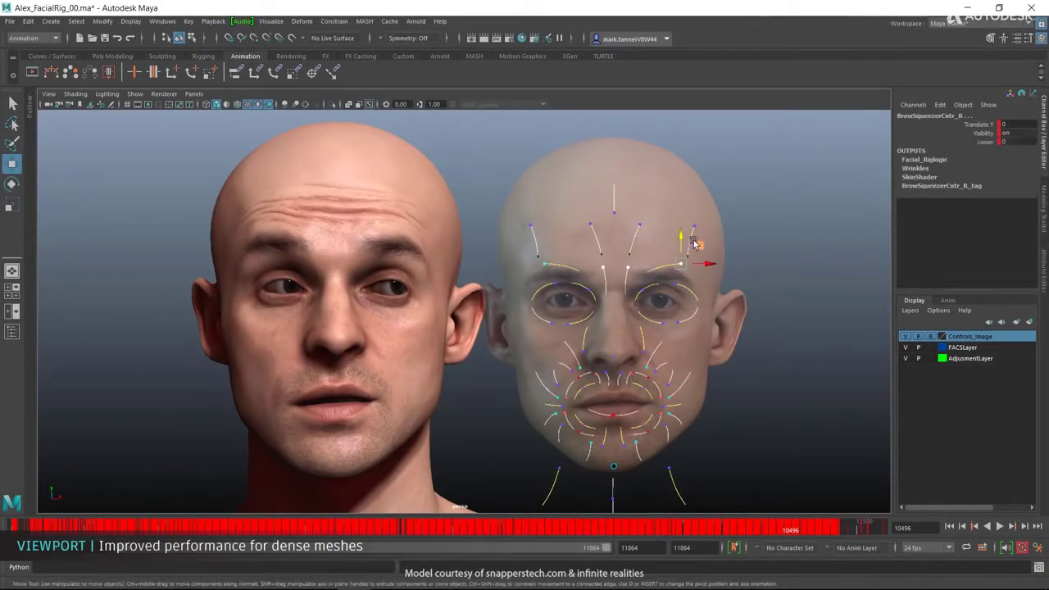
mouse_move(681, 254)
left_mouse_down()
mouse_move(643, 284)
mouse_move(691, 254)
mouse_move(670, 272)
left_mouse_up()
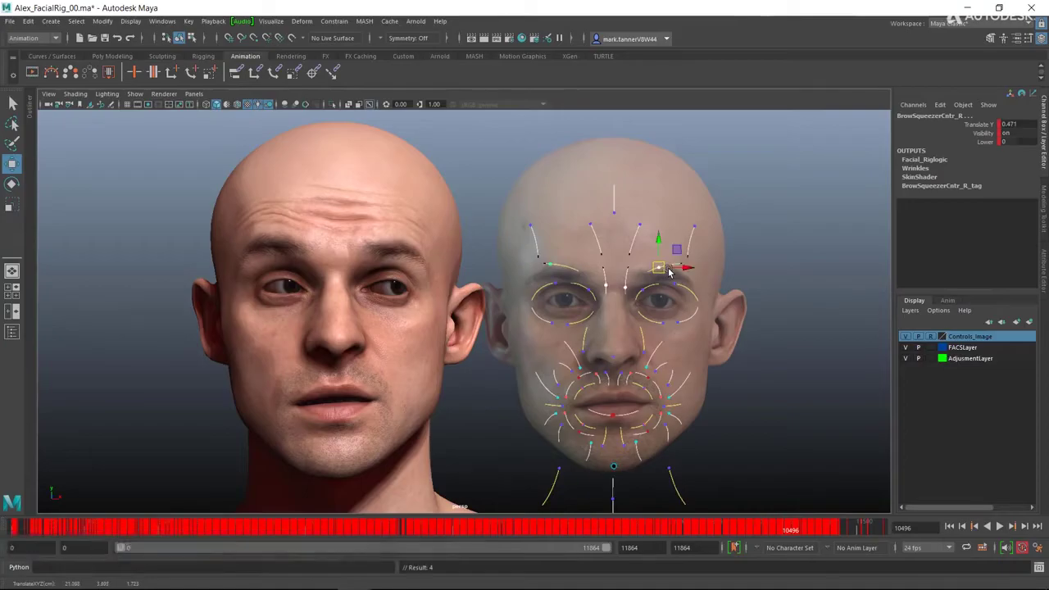